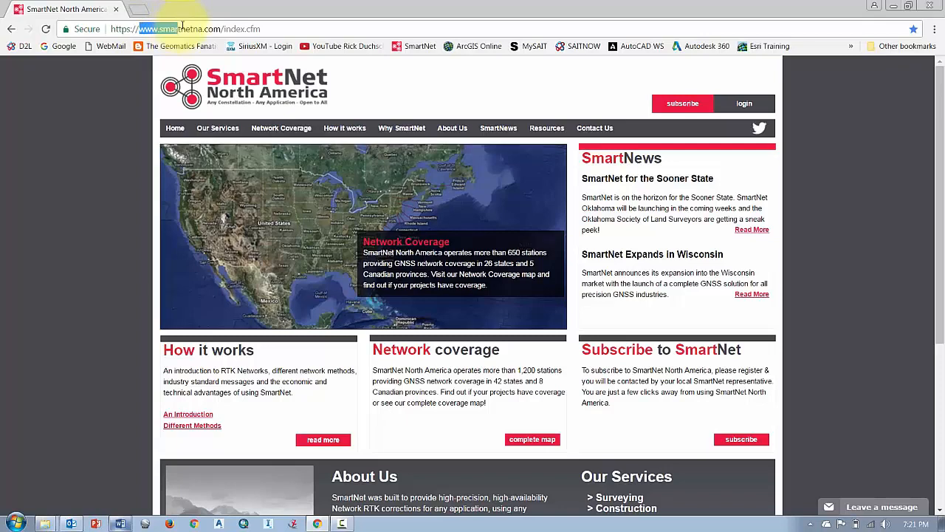
# Step: Log on to the SmartNet user portal with the prefilled account credentials and open the RINEX Project Tool
pyautogui.click(242, 31)
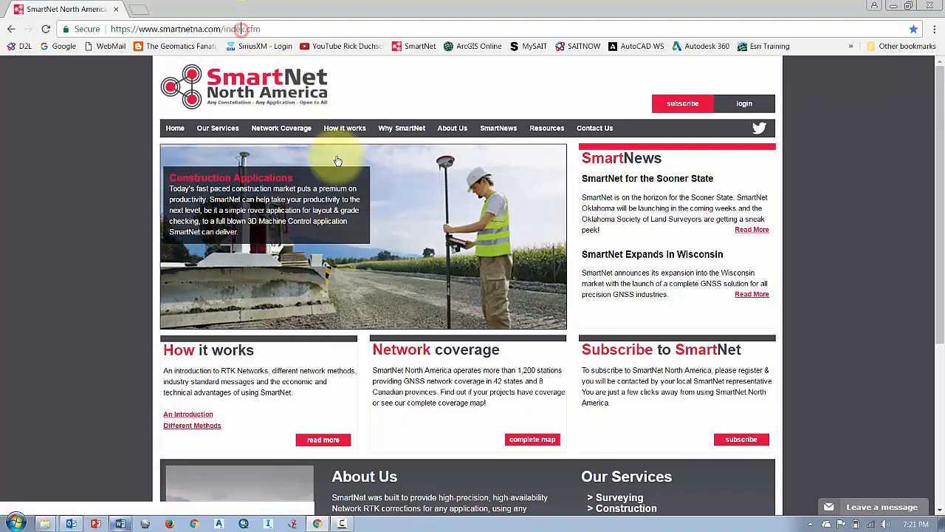
pyautogui.click(856, 211)
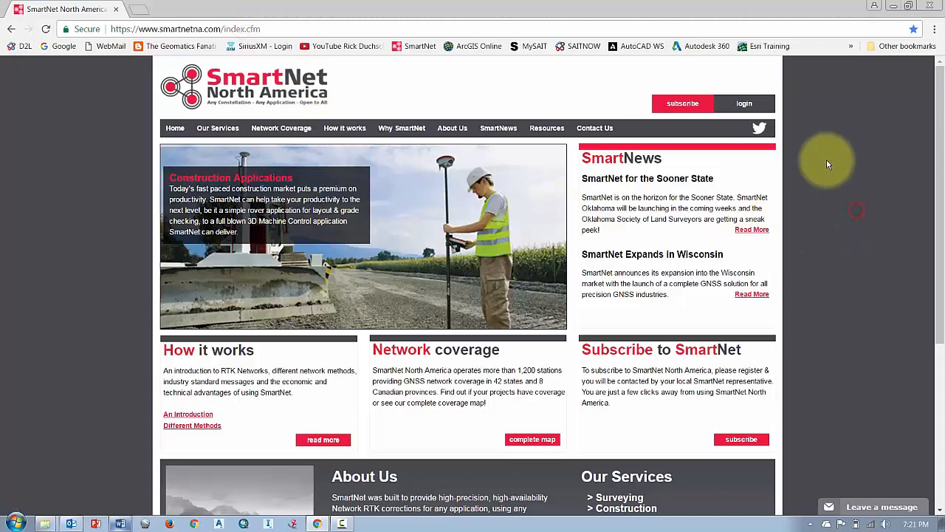
pyautogui.click(743, 105)
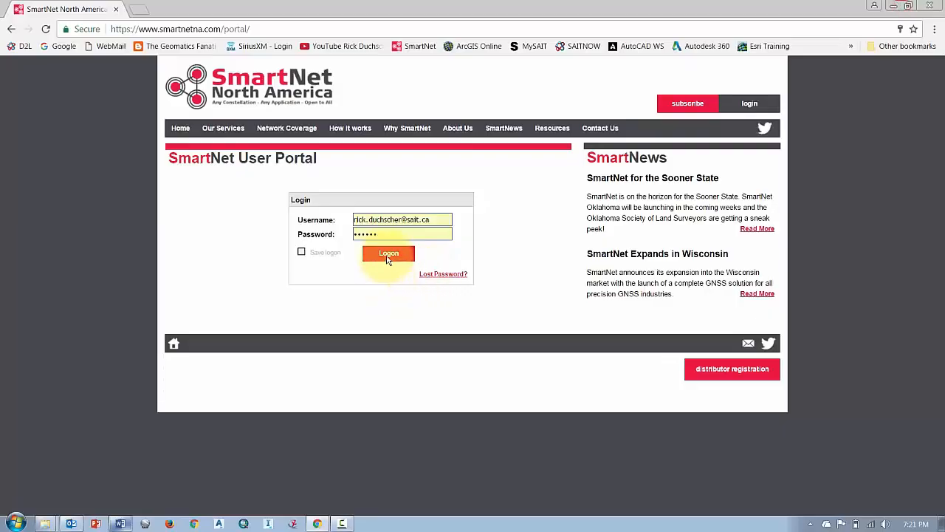
pyautogui.click(388, 254)
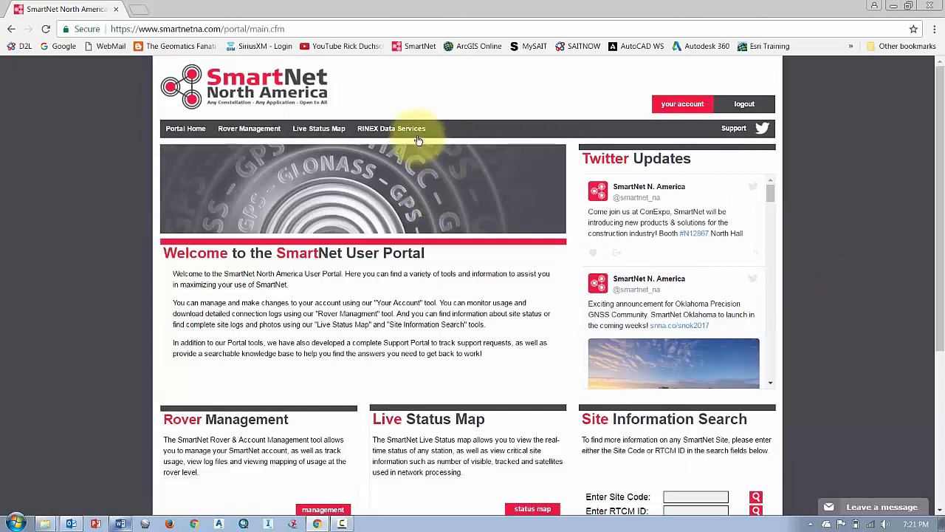
pyautogui.moveTo(414, 133)
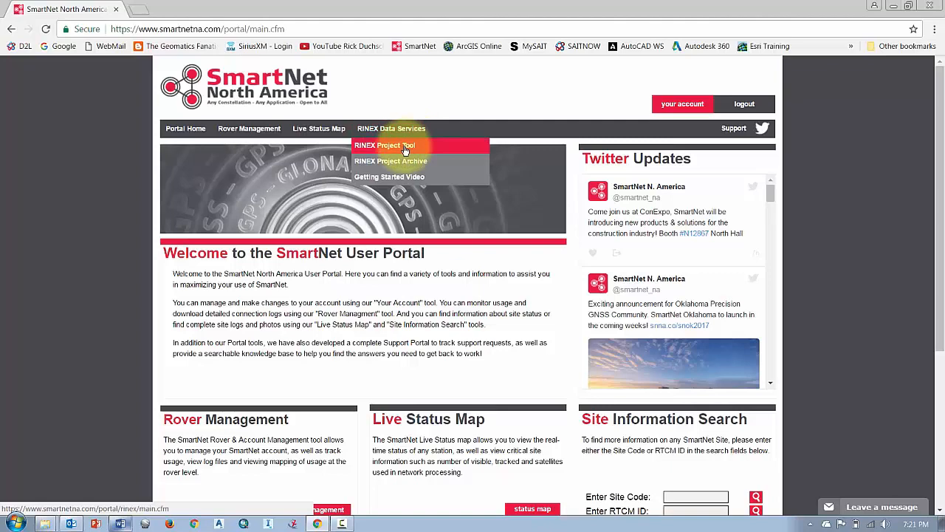
pyautogui.click(404, 153)
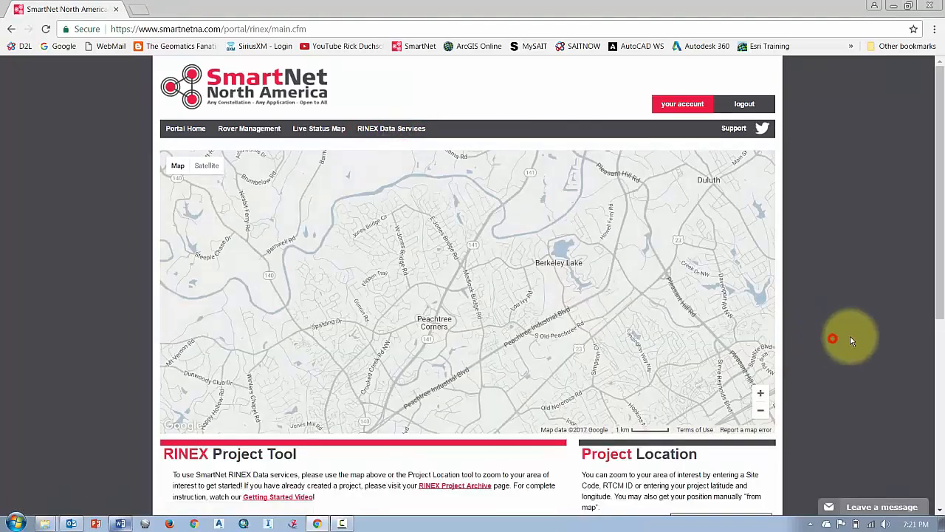
# Step: Centre the project map on the Calgary area, with the city and Chestermere in view
pyautogui.scroll(-2, 841, 340)
pyautogui.scroll(1, 849, 340)
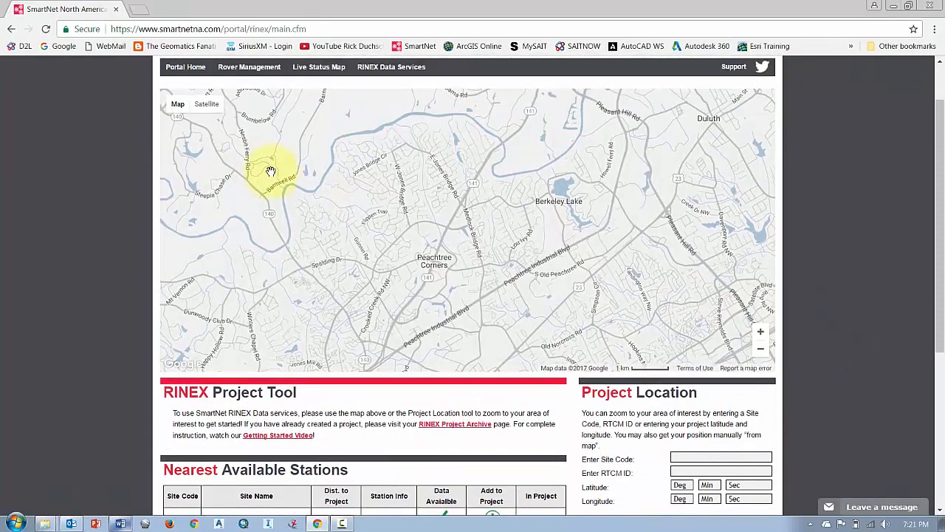
pyautogui.click(359, 190)
pyautogui.scroll(-1, 399, 221)
pyautogui.scroll(-5, 400, 221)
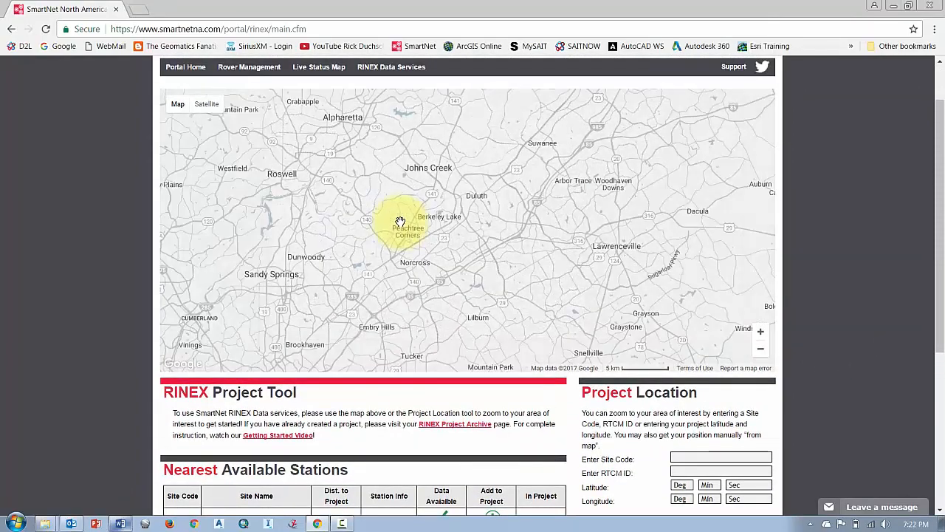
pyautogui.scroll(-1, 398, 220)
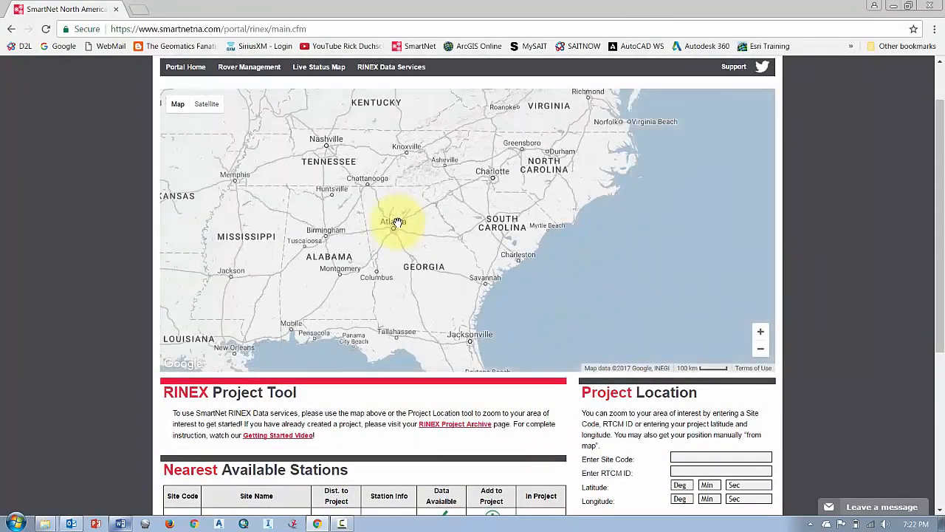
pyautogui.scroll(-1, 316, 207)
pyautogui.moveTo(316, 200); pyautogui.dragTo(454, 312)
pyautogui.scroll(-1, 454, 312)
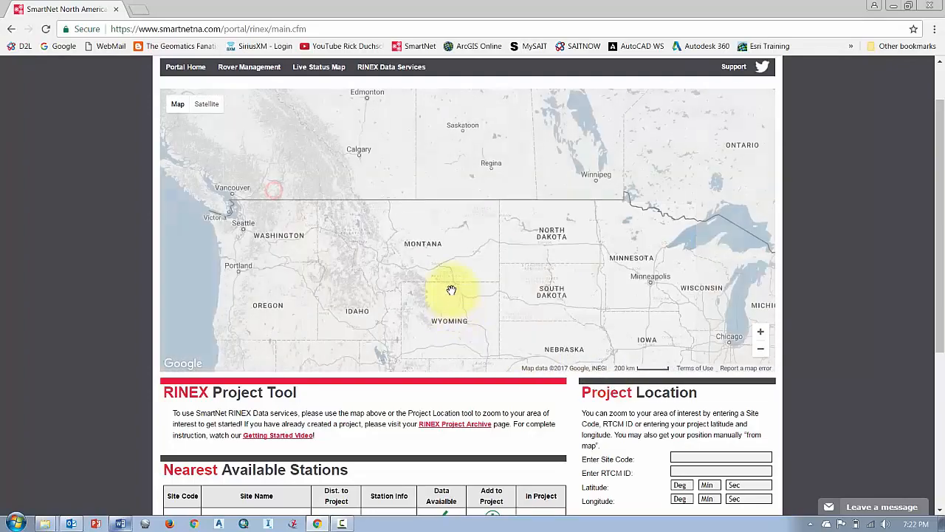
pyautogui.scroll(1, 354, 153)
pyautogui.scroll(2, 353, 153)
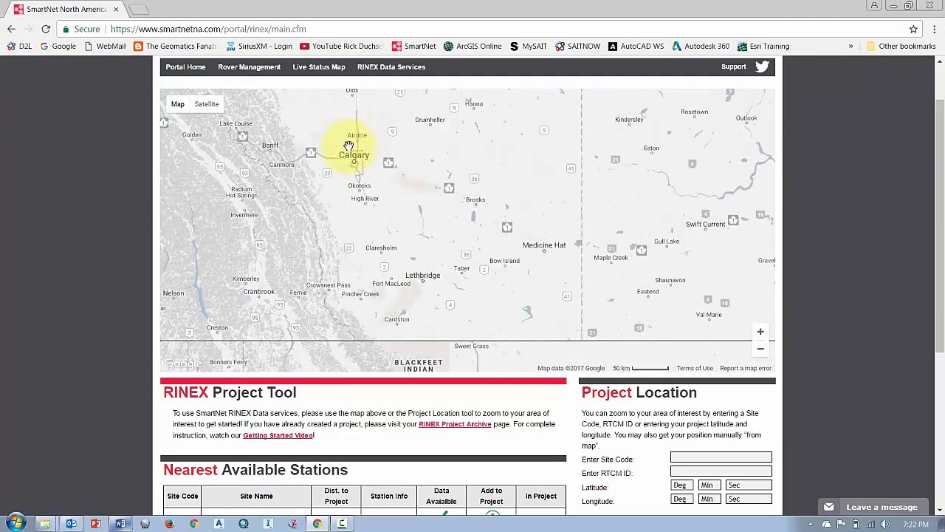
pyautogui.scroll(2, 377, 200)
pyautogui.scroll(1, 385, 220)
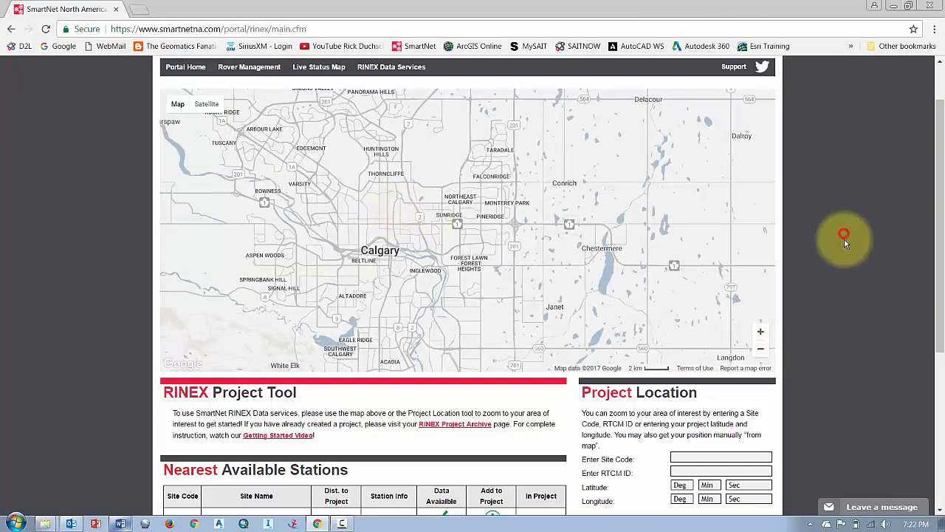
# Step: Fill the project location's latitude and longitude from the map and update the nearest available stations
pyautogui.scroll(-3, 845, 239)
pyautogui.scroll(4, 846, 239)
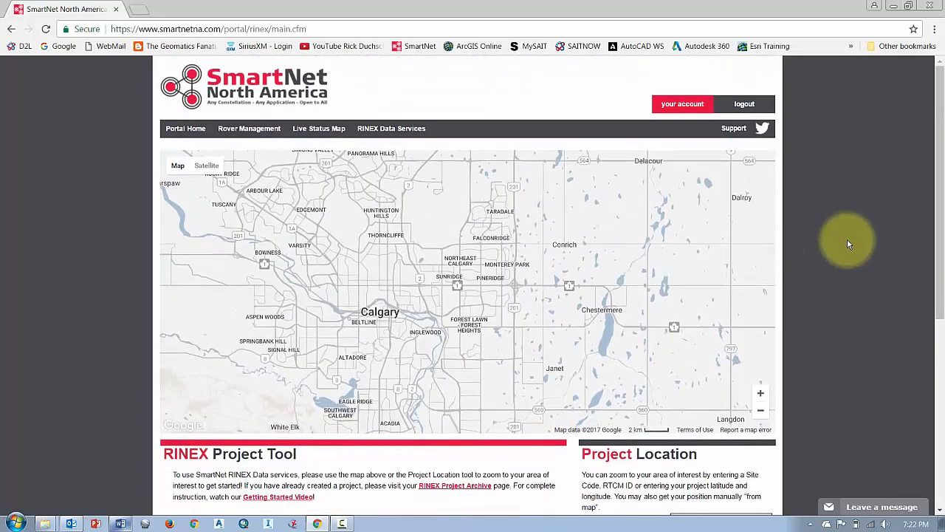
pyautogui.scroll(-5, 848, 244)
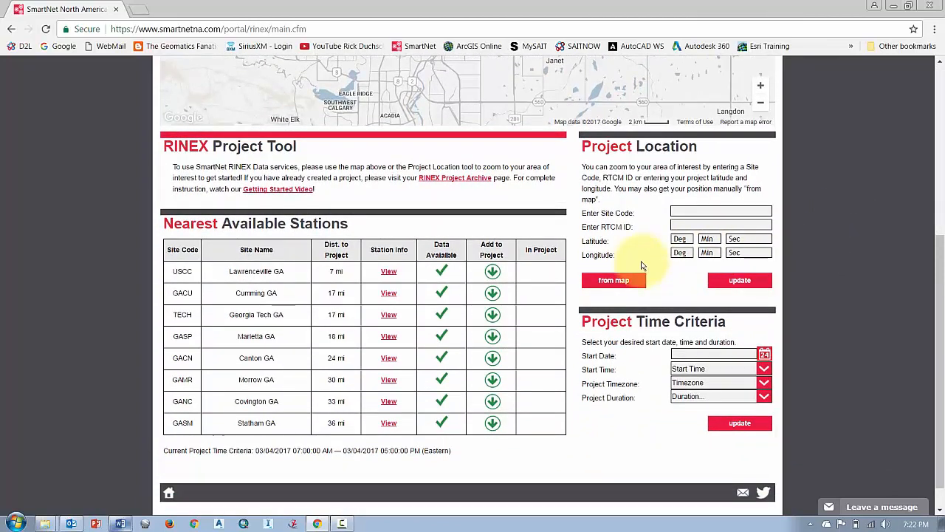
pyautogui.click(614, 281)
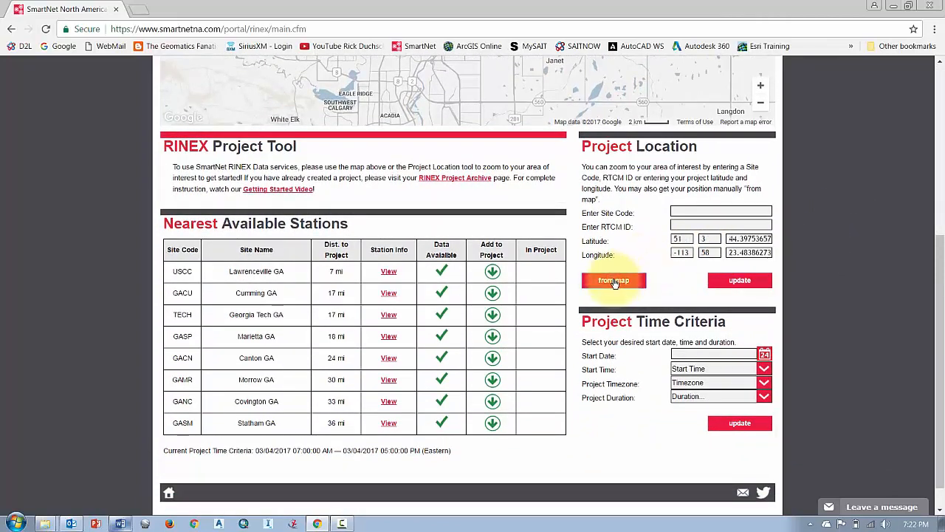
pyautogui.click(742, 281)
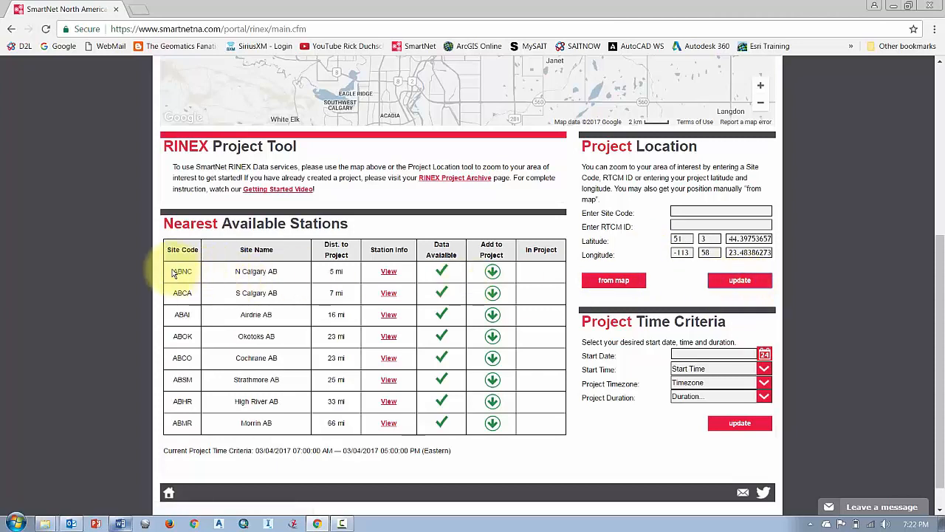
pyautogui.moveTo(172, 272); pyautogui.dragTo(295, 418)
pyautogui.click(290, 420)
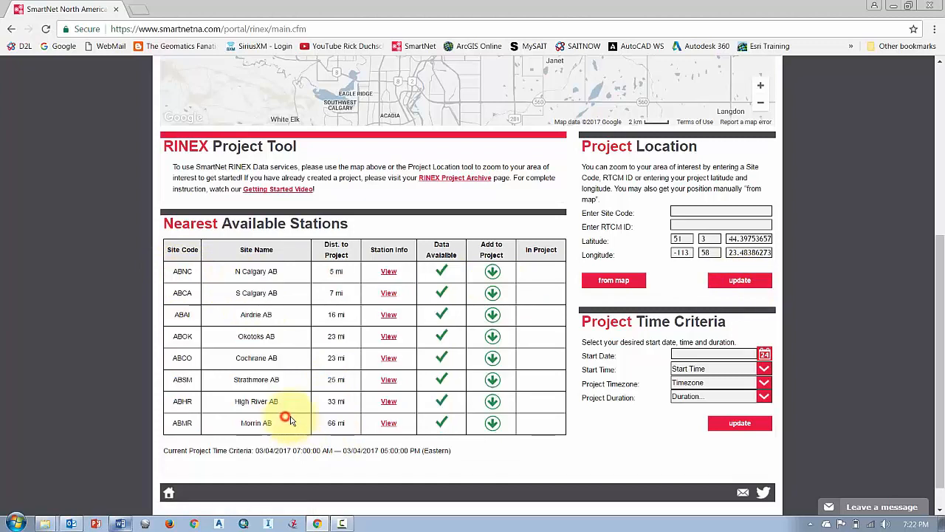
pyautogui.click(832, 364)
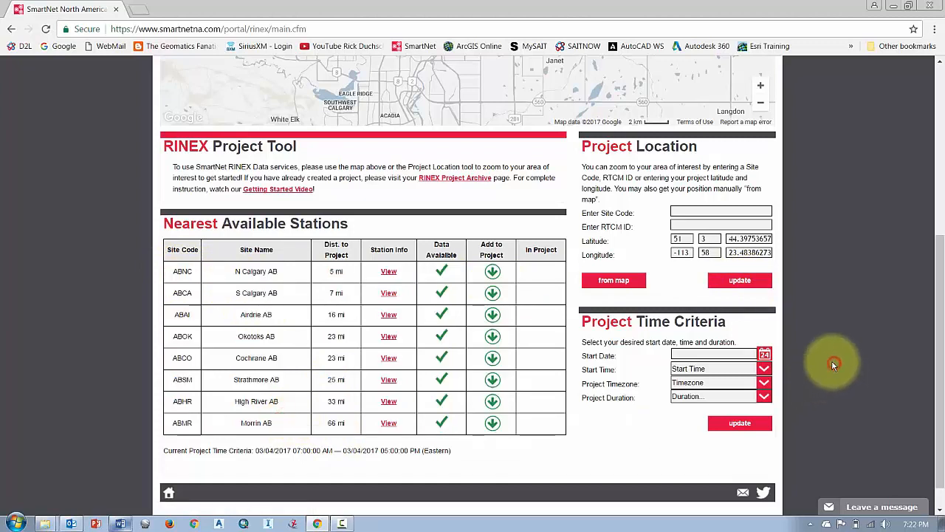
# Step: Update the project time criteria to start date 3/1/2017, start time 08:00, timezone Mountain - MDT (GMT -7) and duration 3 hours
pyautogui.click(765, 355)
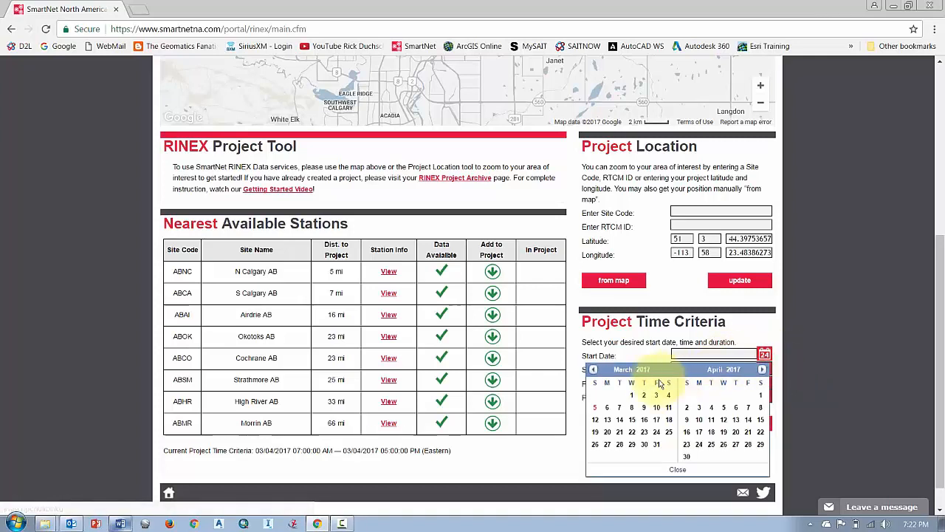
pyautogui.click(633, 397)
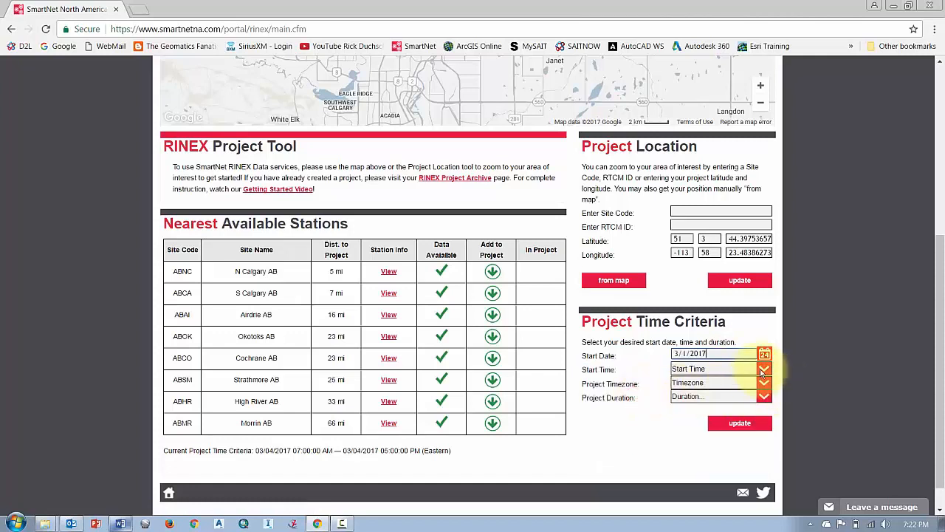
pyautogui.click(763, 371)
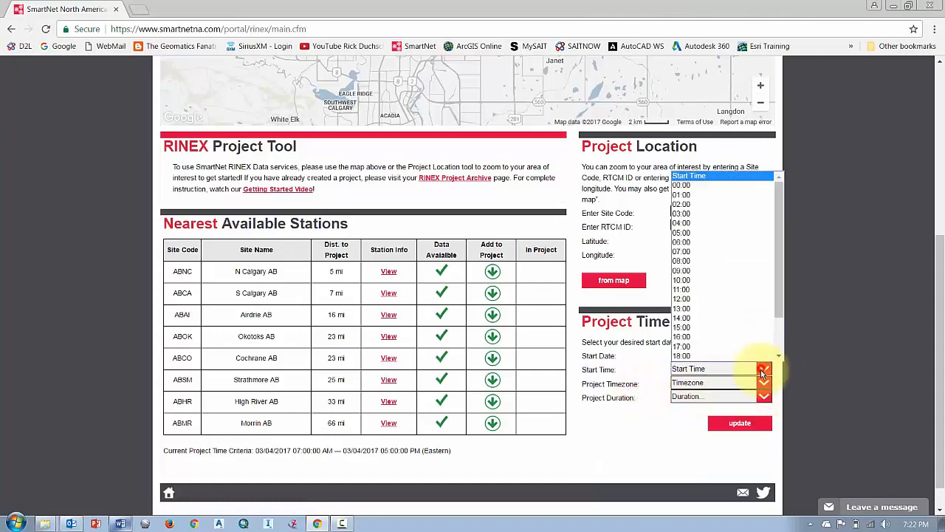
pyautogui.click(715, 262)
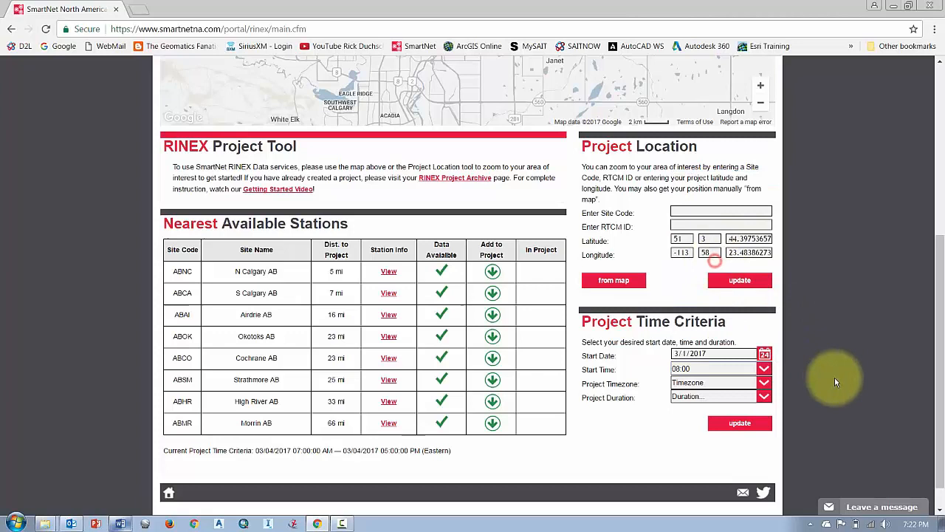
pyautogui.click(764, 385)
pyautogui.click(711, 434)
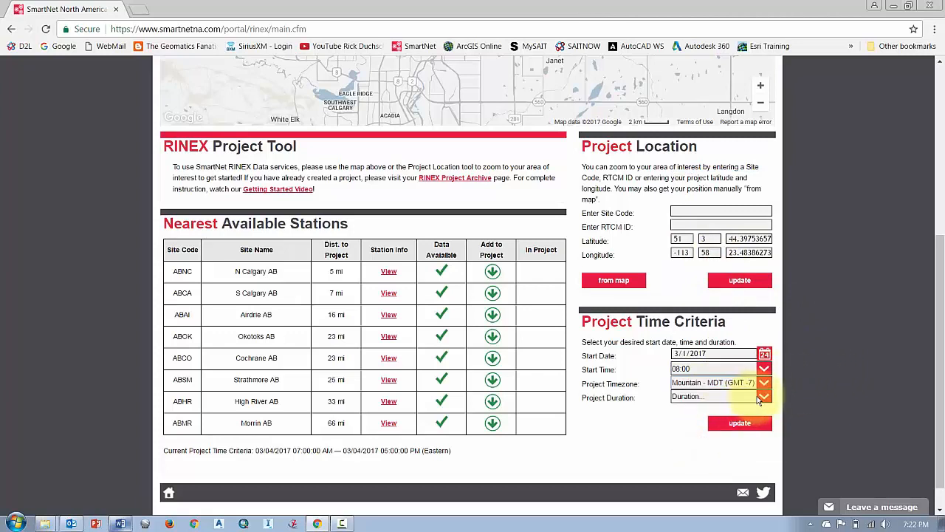
pyautogui.click(760, 396)
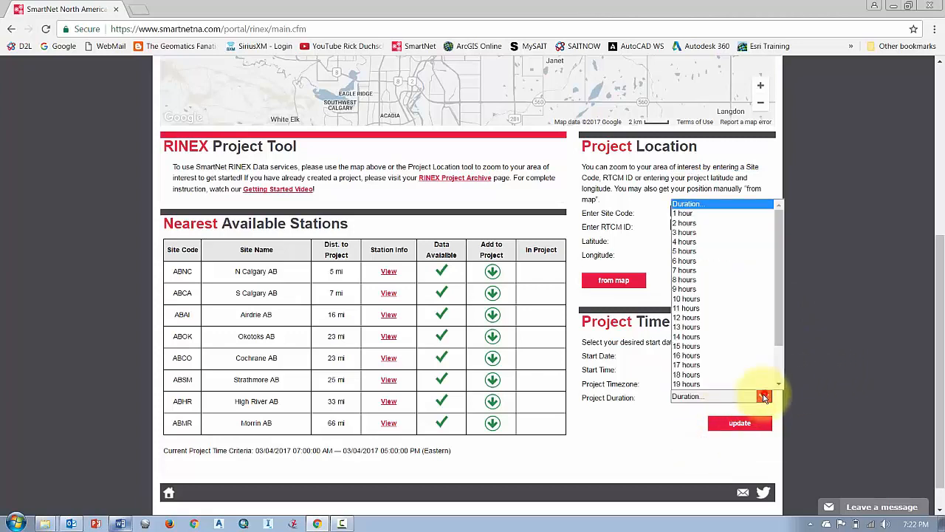
pyautogui.click(688, 233)
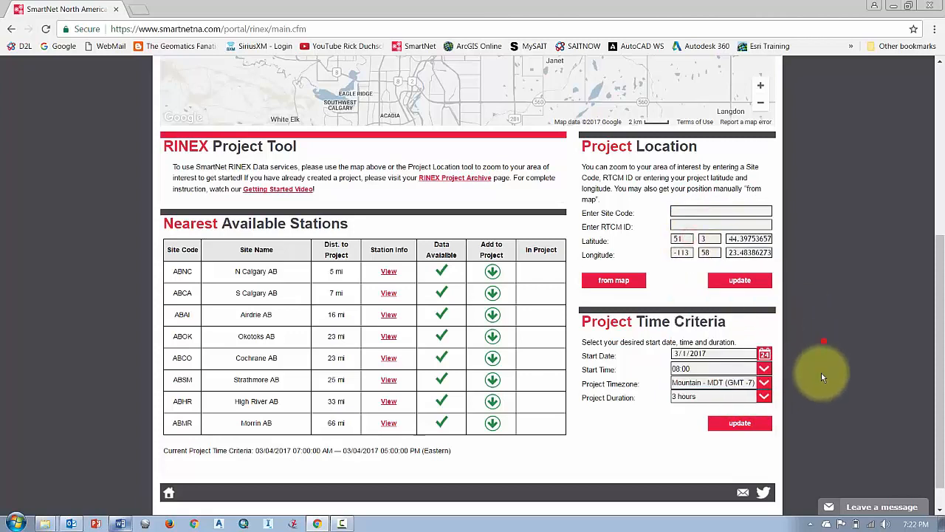
pyautogui.click(734, 426)
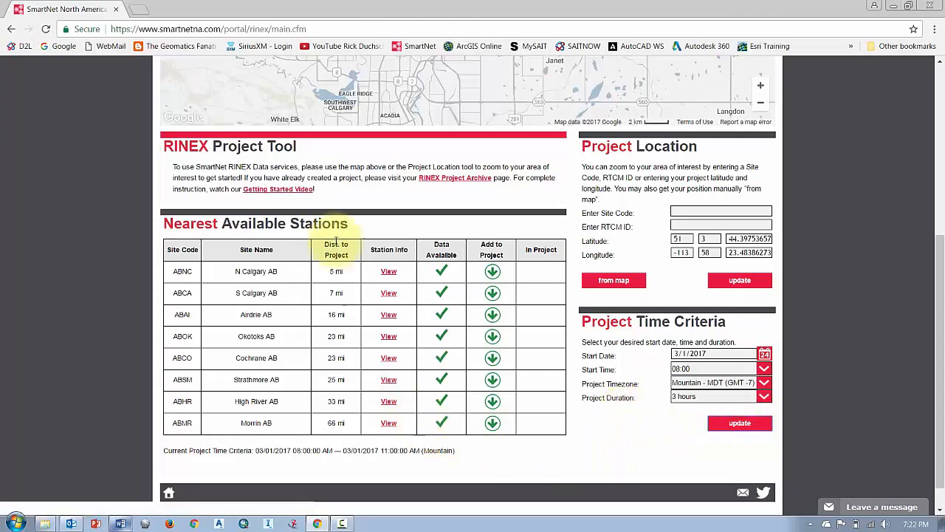
# Step: Add the N Calgary (ABNC) and S Calgary (ABCA) stations and create the RINEX project
pyautogui.click(493, 273)
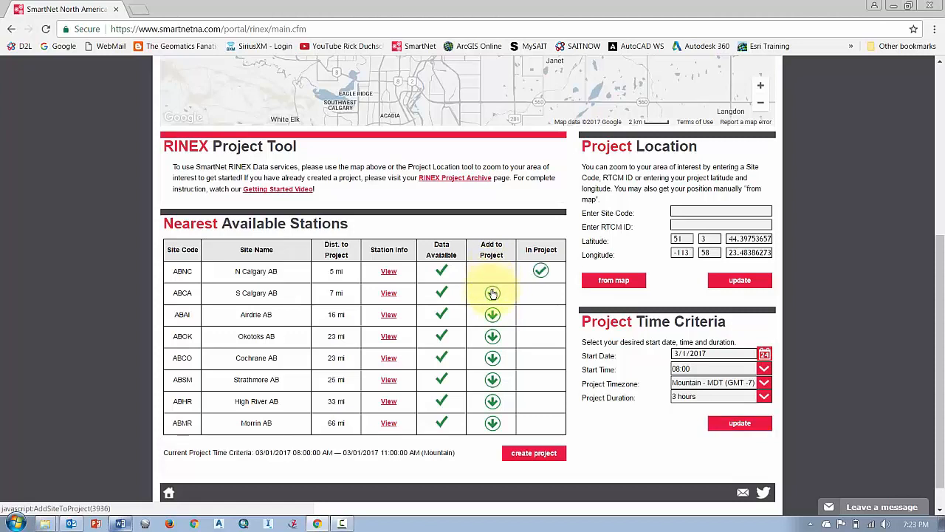
pyautogui.click(493, 294)
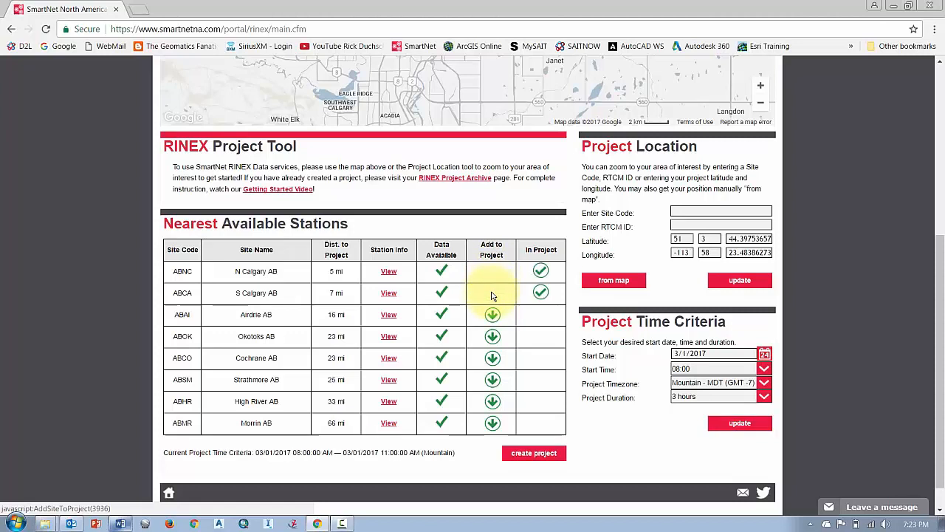
pyautogui.click(533, 456)
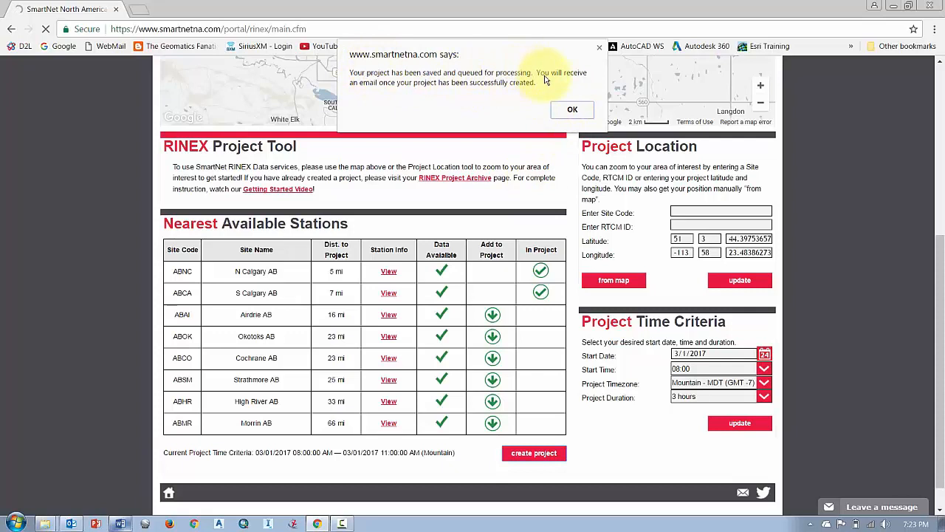
# Step: Switch to Word to check the student account details in SmarNET Accounts.docx, and return to the browser
pyautogui.moveTo(118, 525)
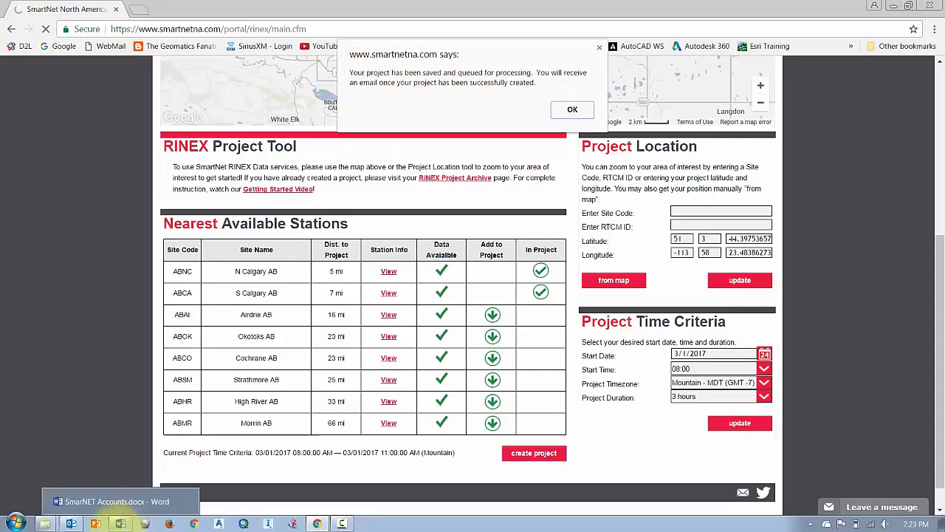
pyautogui.click(118, 525)
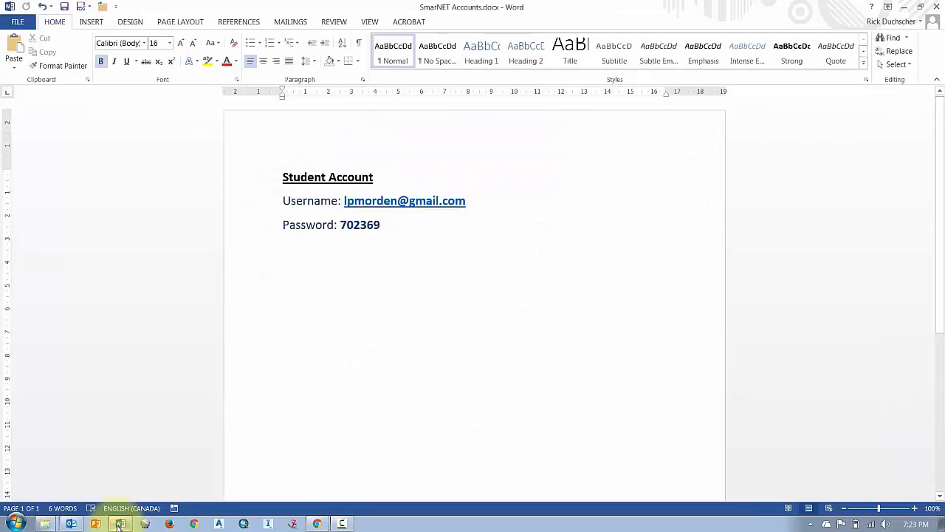
pyautogui.click(118, 525)
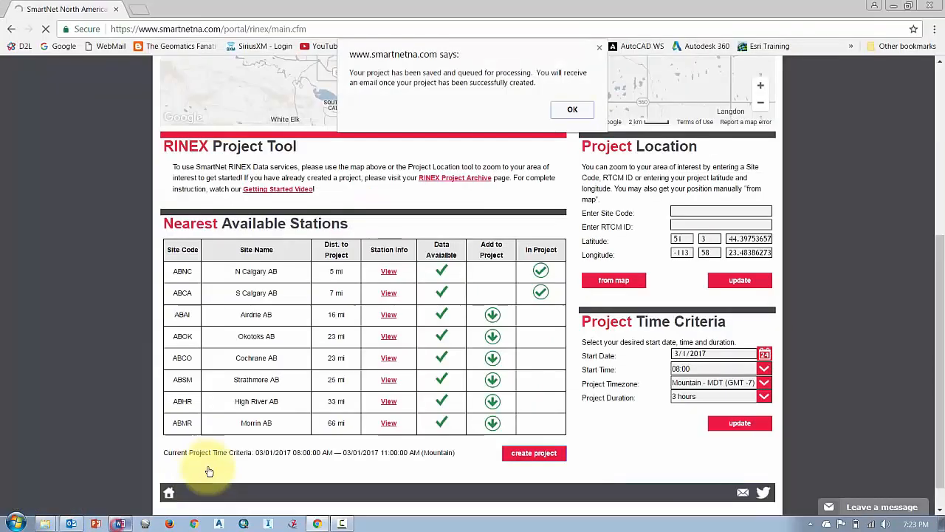
# Step: Acknowledge the project message and show the newest entries in the RINEX Project Archive list, dismissing the email notification
pyautogui.click(575, 108)
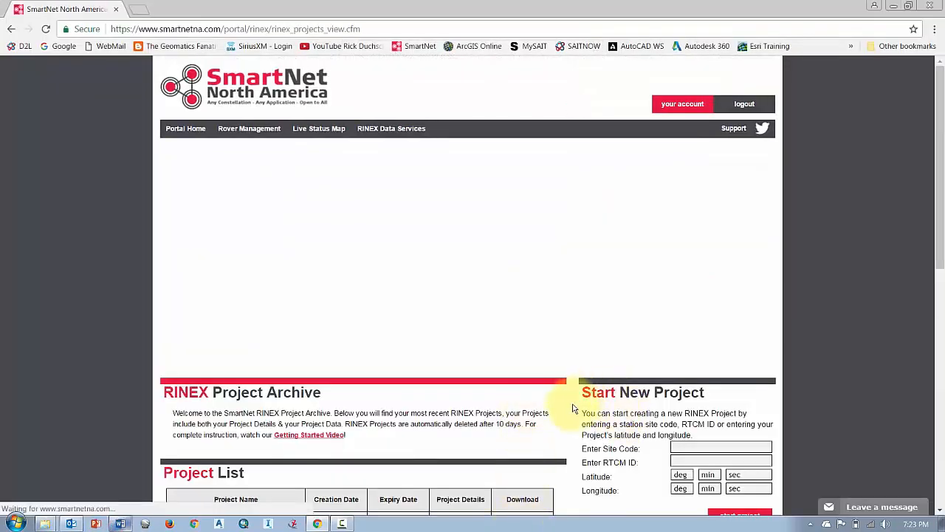
pyautogui.scroll(-10, 567, 395)
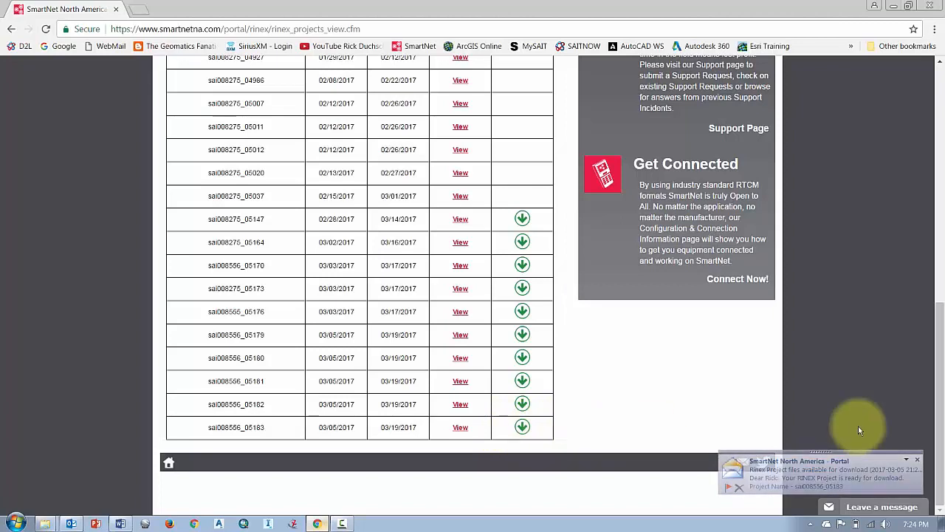
pyautogui.click(918, 459)
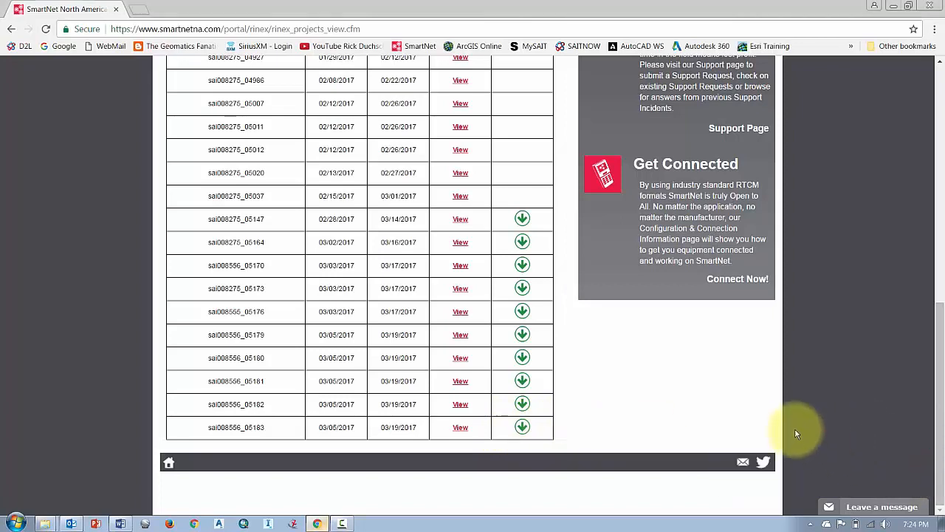
# Step: Download the newest RINEX project in the archive and save it as Rinex_05183_20170305212400.zip on Data (D:)
pyautogui.click(522, 428)
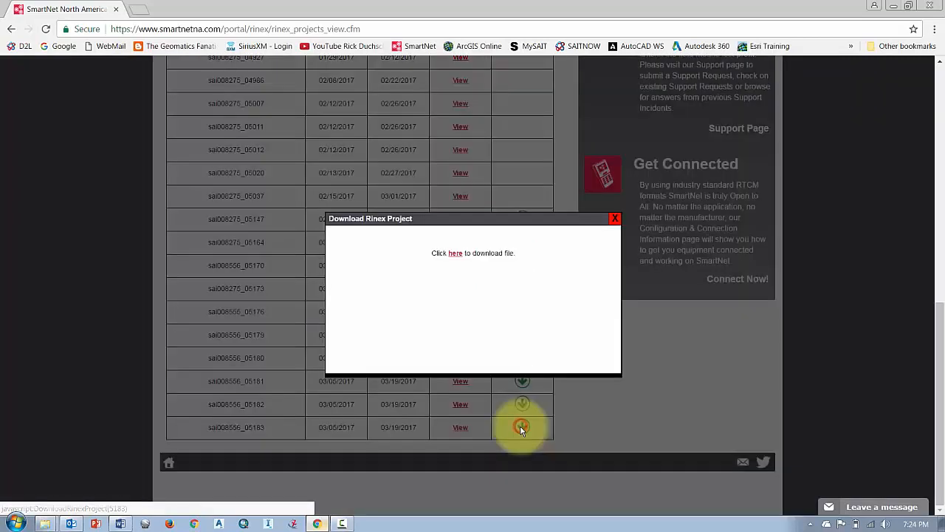
pyautogui.click(455, 255)
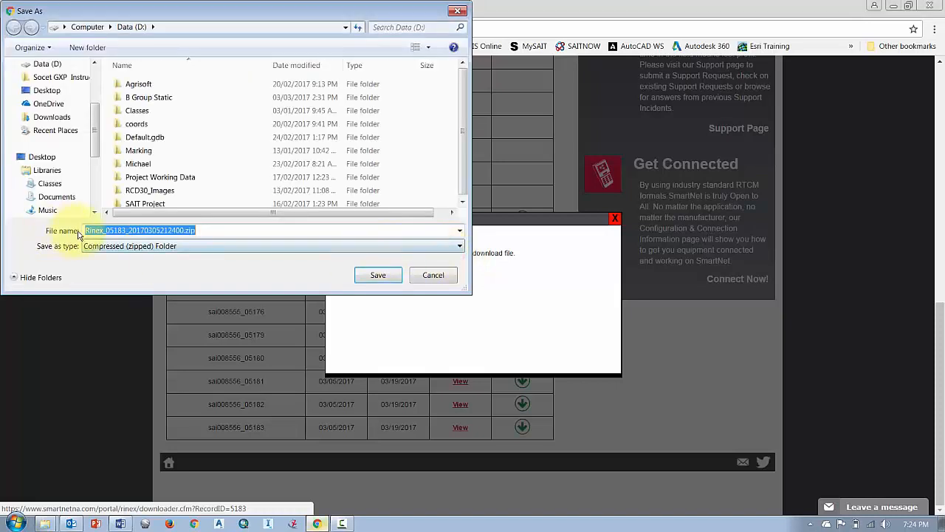
pyautogui.click(378, 275)
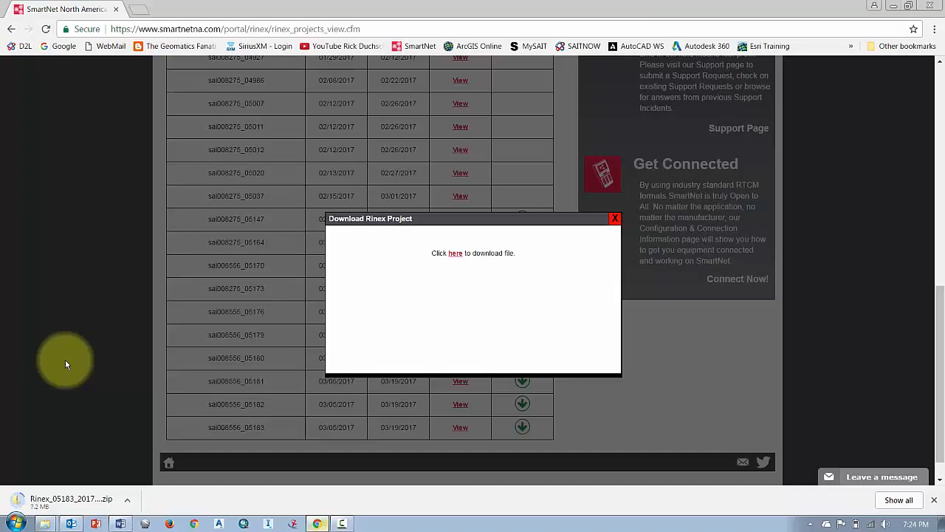
# Step: Open the downloaded zip file, examine the station archives and the contents of abnc060r.rnx.zip, and return to the browser
pyautogui.click(75, 493)
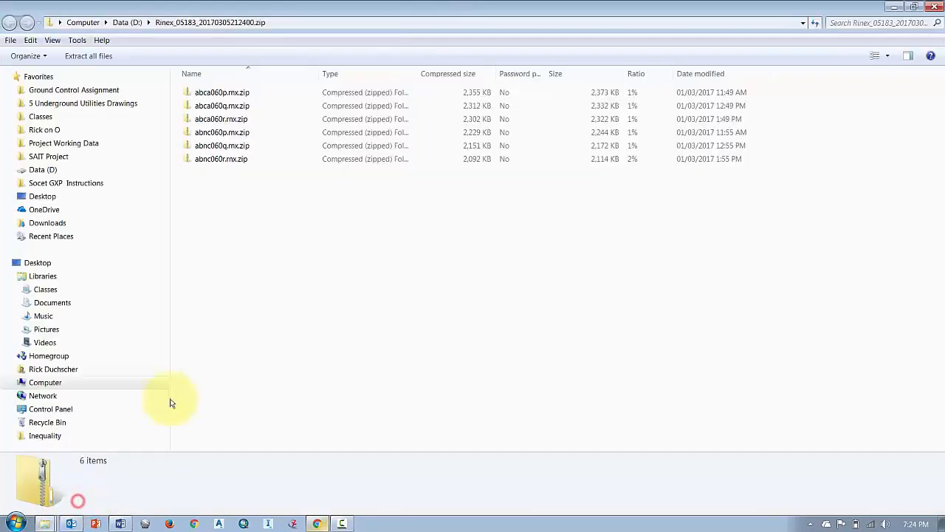
pyautogui.moveTo(237, 171); pyautogui.dragTo(194, 84)
pyautogui.rightClick(196, 100)
pyautogui.click(228, 236)
pyautogui.rightClick(206, 158)
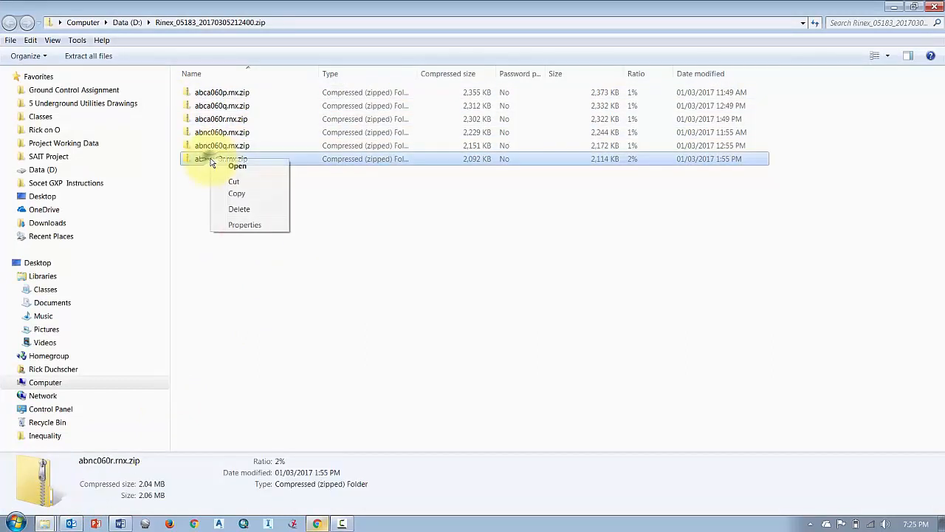
pyautogui.click(197, 167)
pyautogui.doubleClick(203, 160)
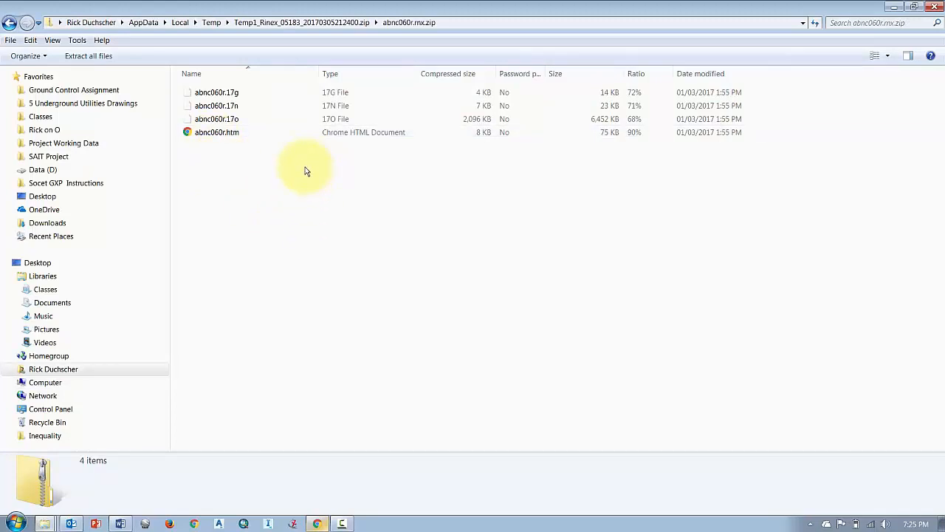
pyautogui.click(319, 524)
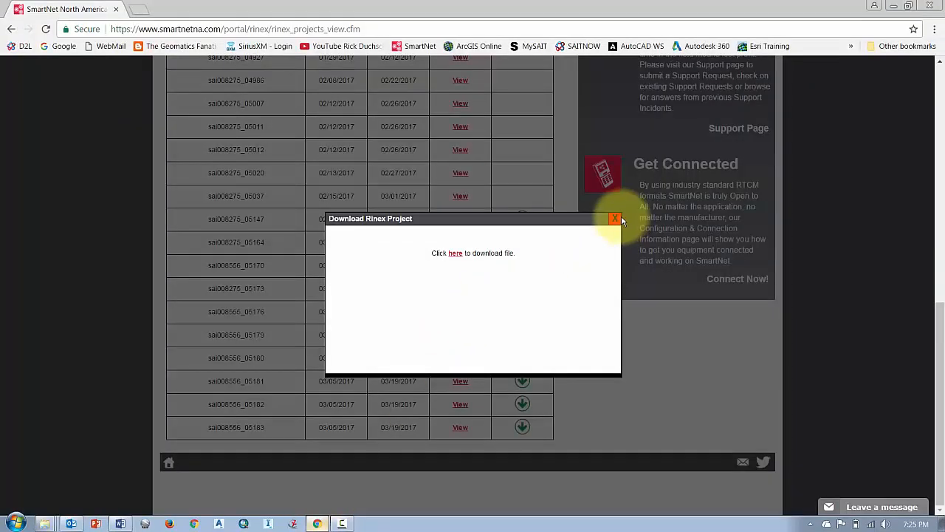